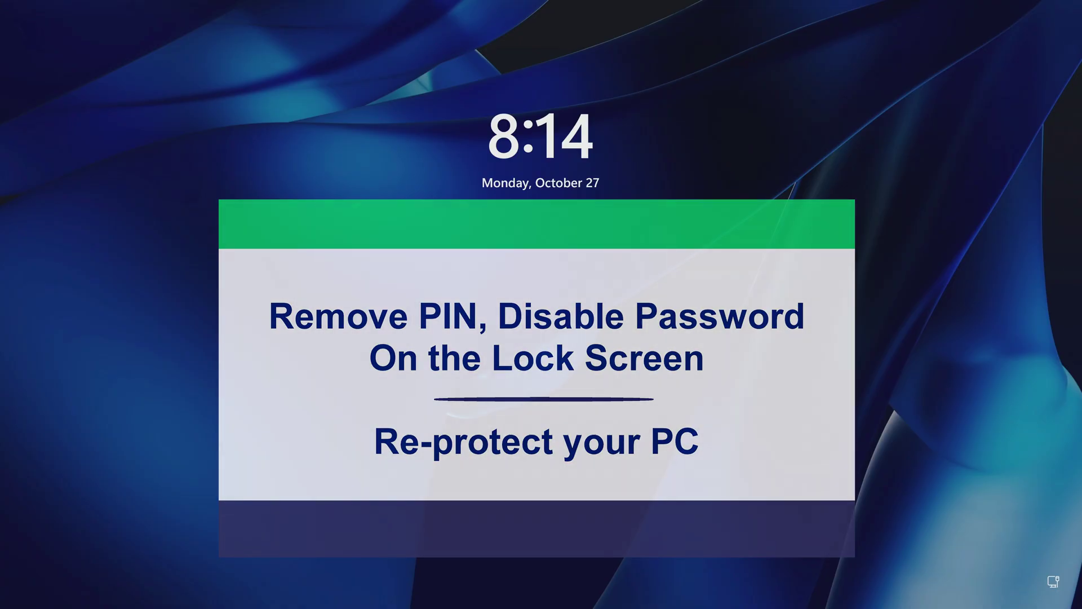
# Dismiss the lock screen and sign in by entering the account PIN
pyautogui.press('Return')
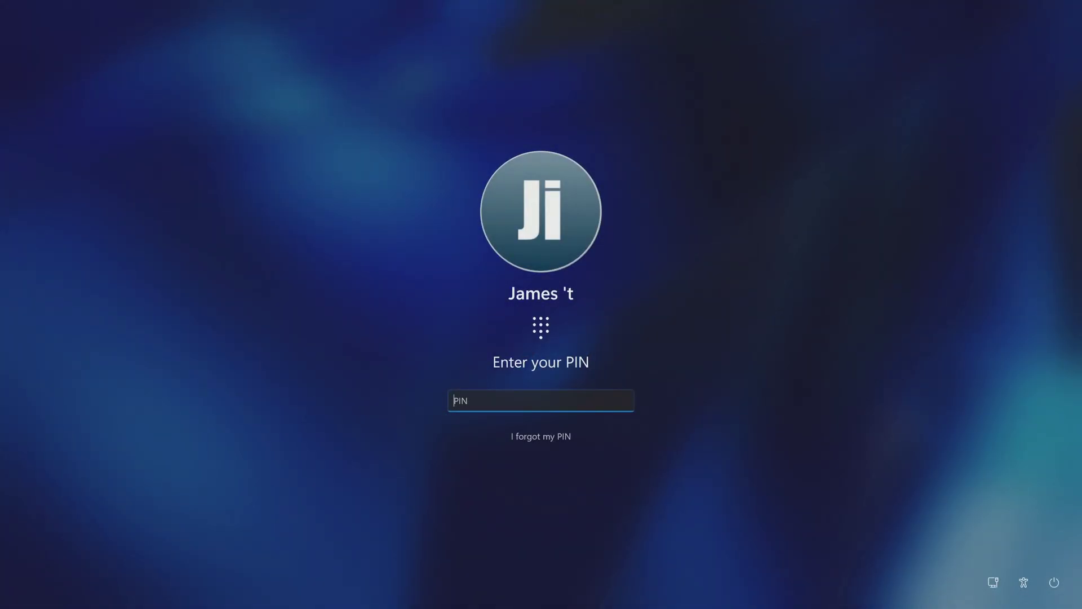
pyautogui.write('1111')
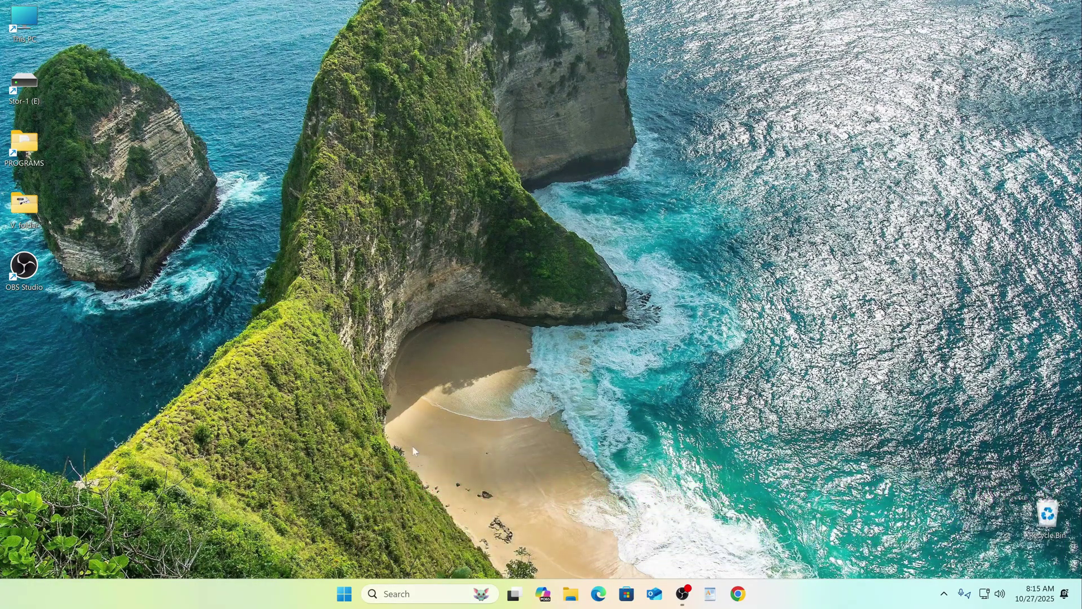
# Launch Settings from Start and go to Accounts, scrolled down to the Account settings list
pyautogui.click(344, 587)
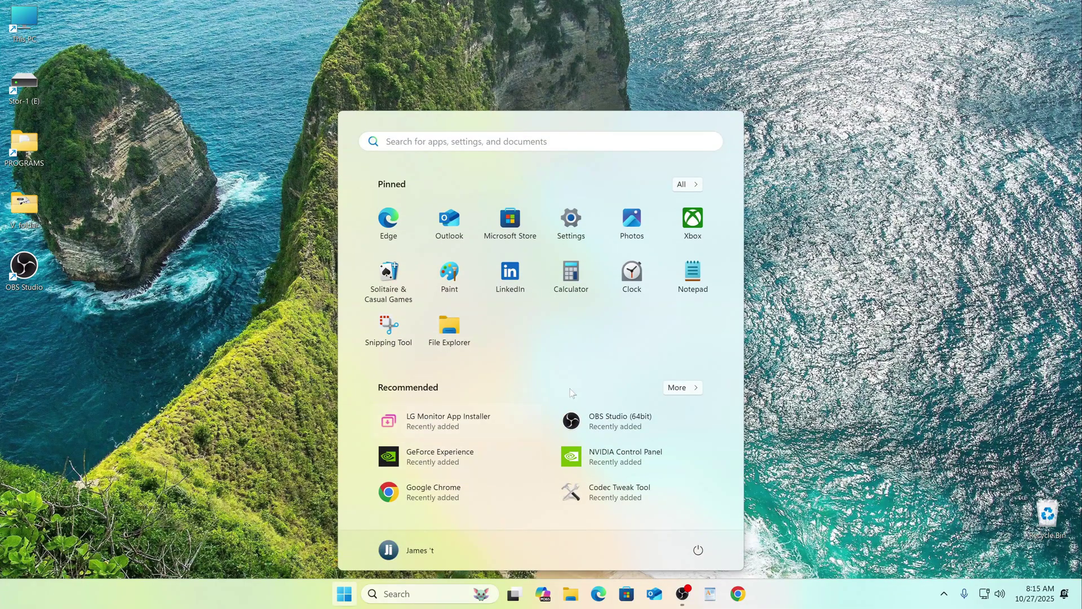
pyautogui.click(568, 227)
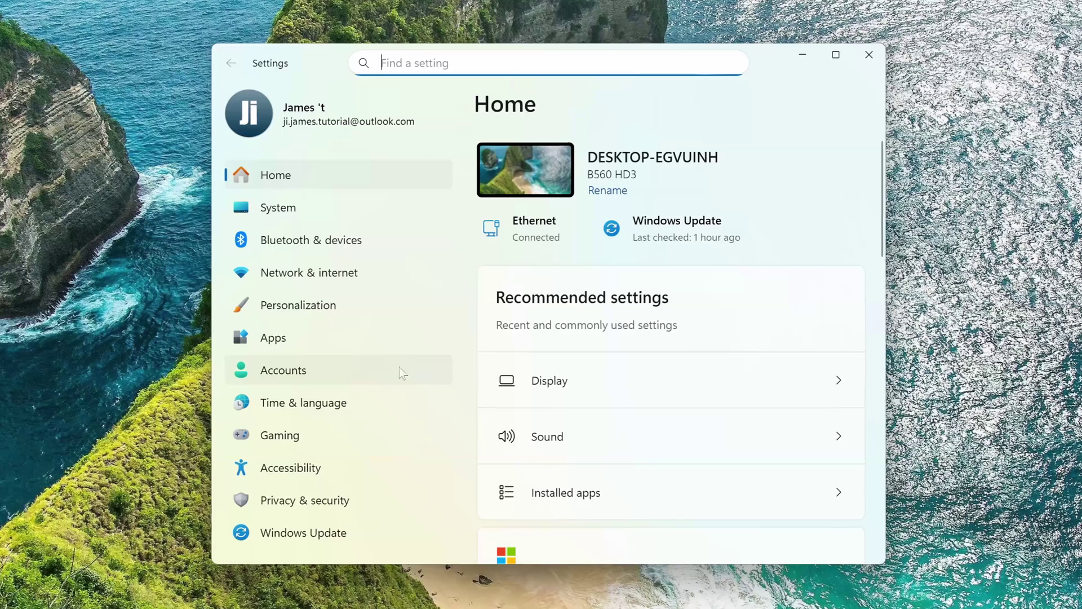
pyautogui.click(294, 375)
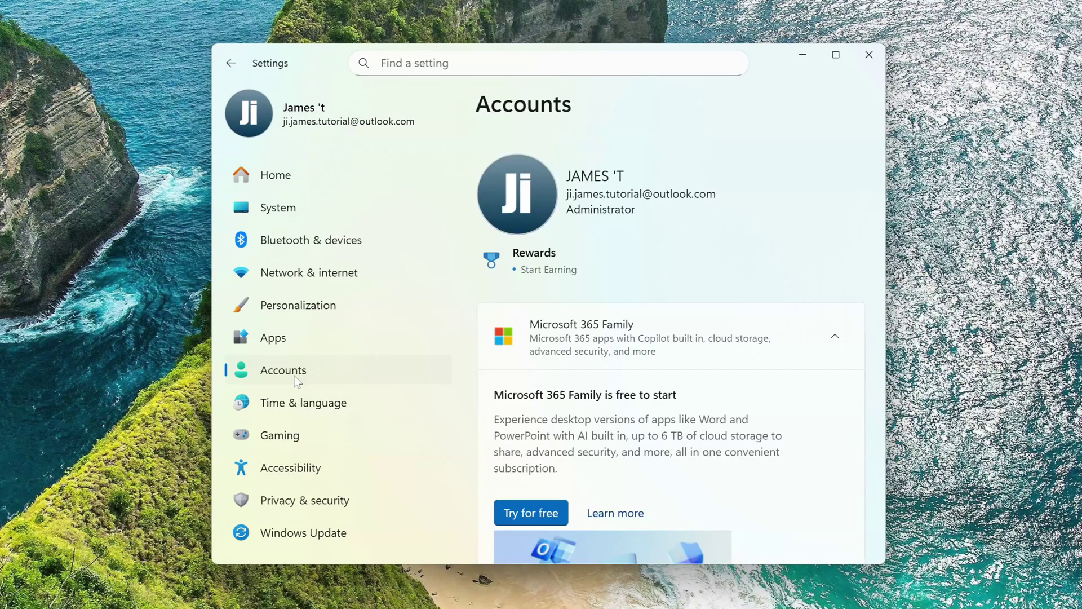
pyautogui.scroll(-10, 564, 383)
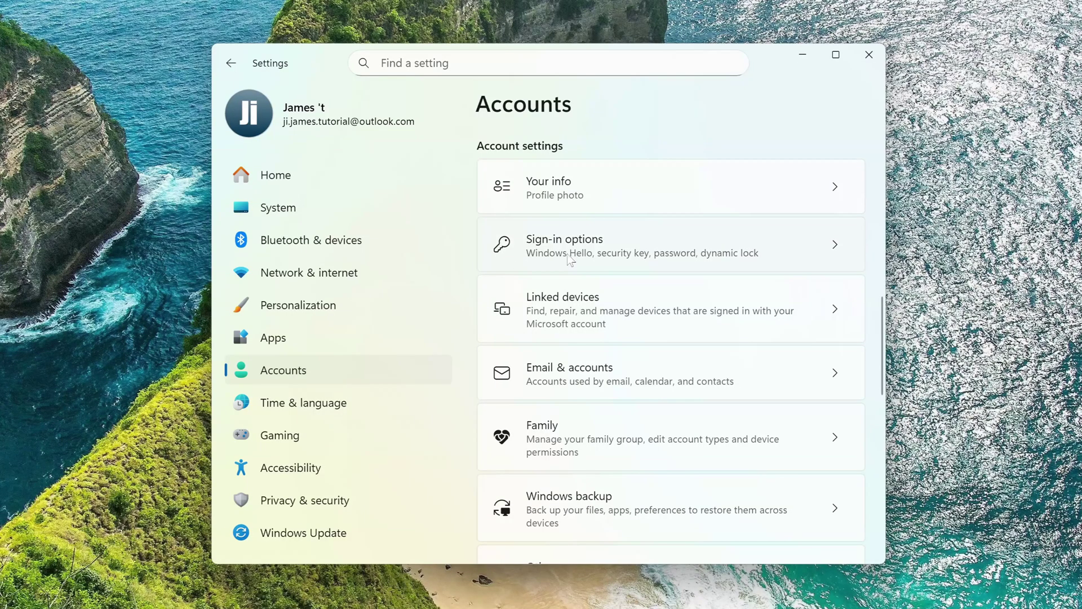
# In Sign-in options, turn off Windows Hello-only sign-in and confirm removal of the PIN
pyautogui.click(560, 256)
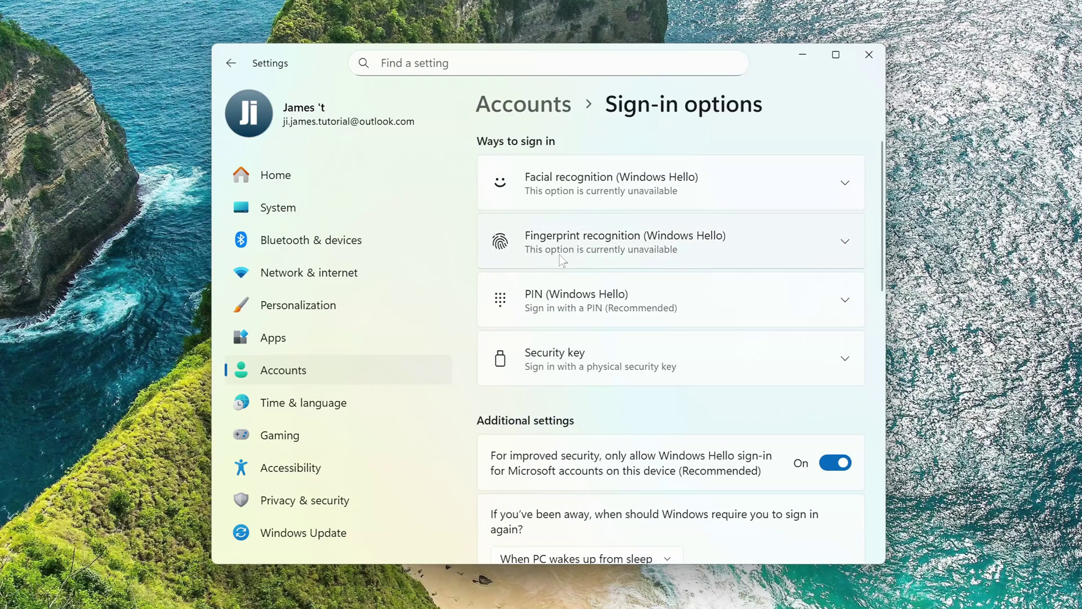
pyautogui.click(833, 470)
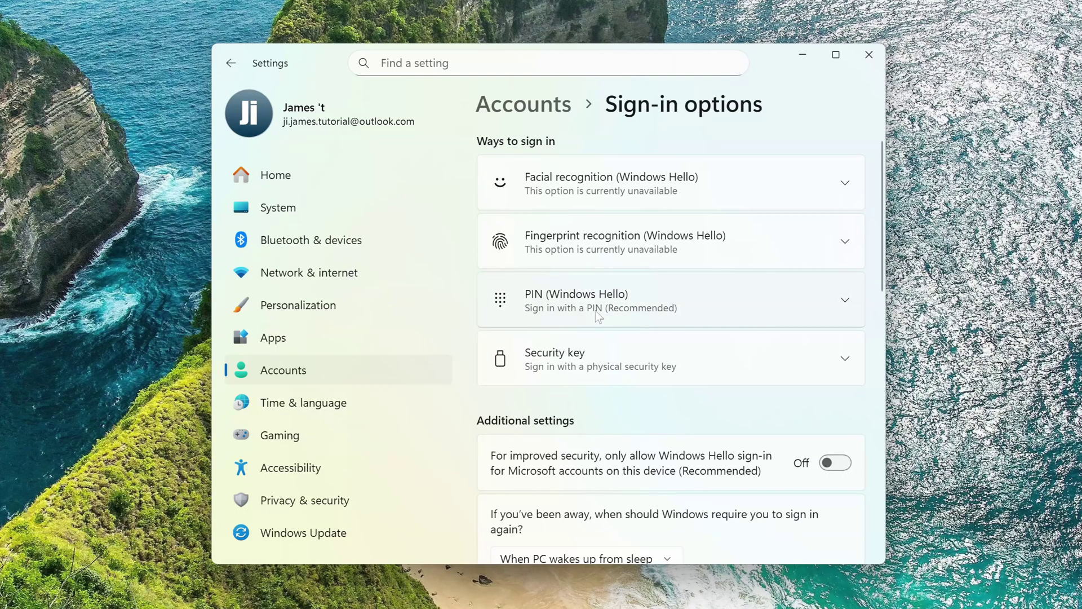
pyautogui.click(667, 310)
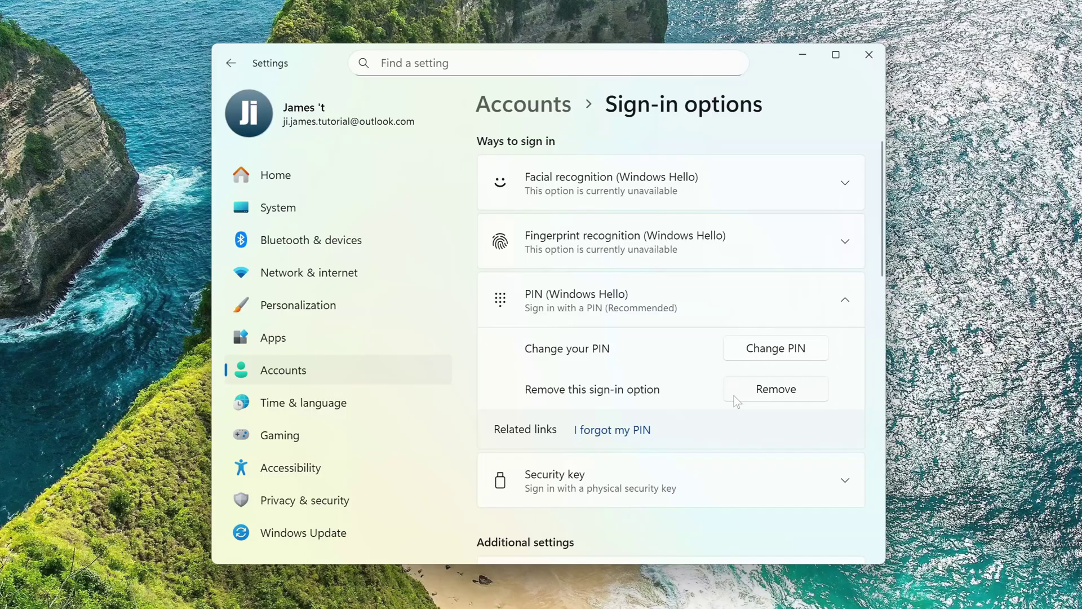
pyautogui.click(741, 399)
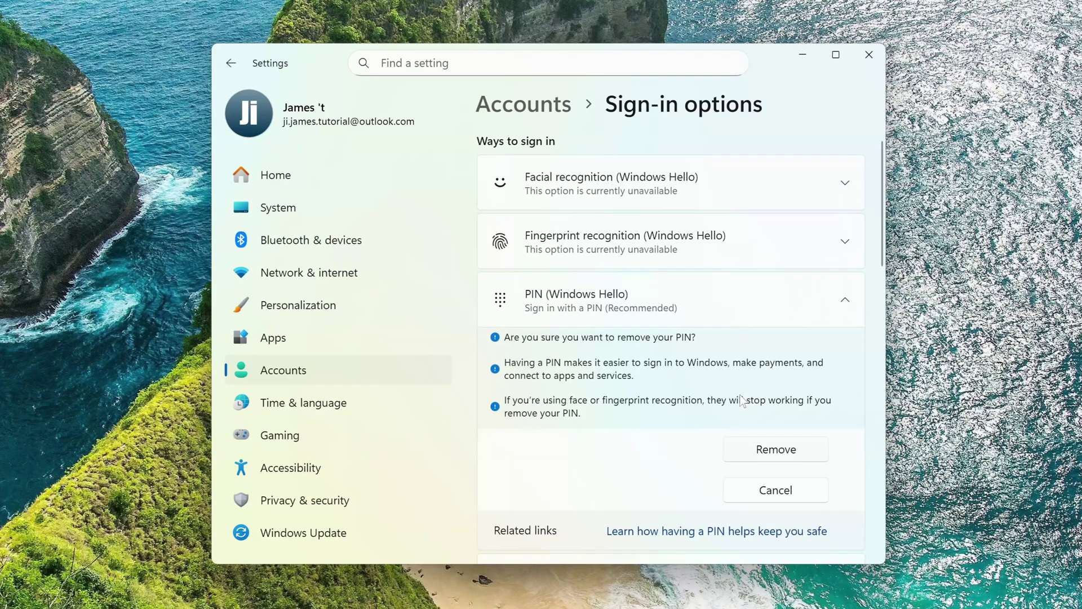
pyautogui.click(742, 454)
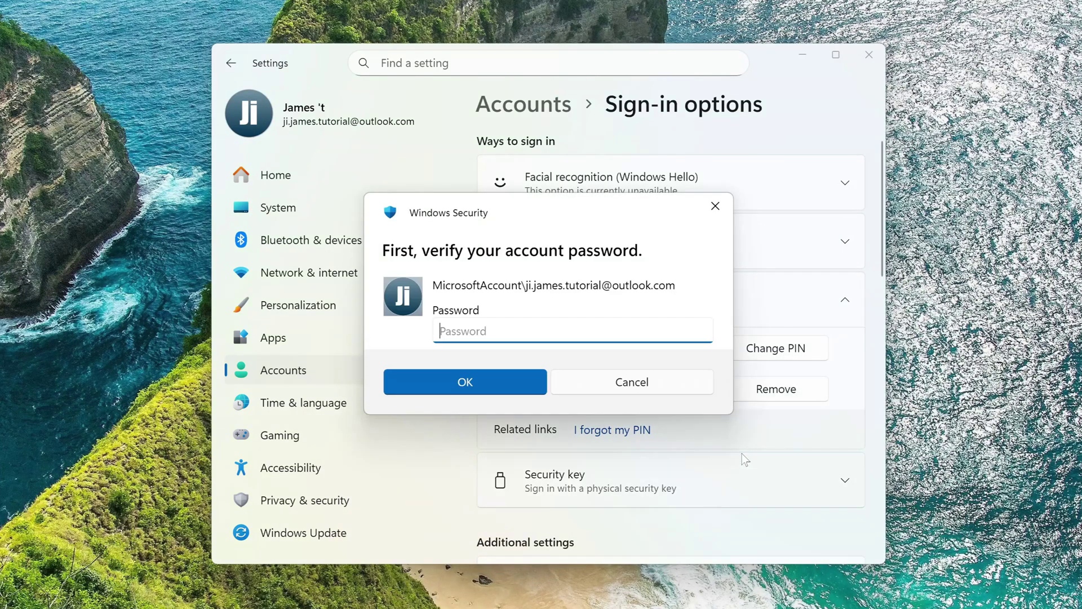
# Verify the account password in Windows Security so the PIN is removed
pyautogui.write('••••••')
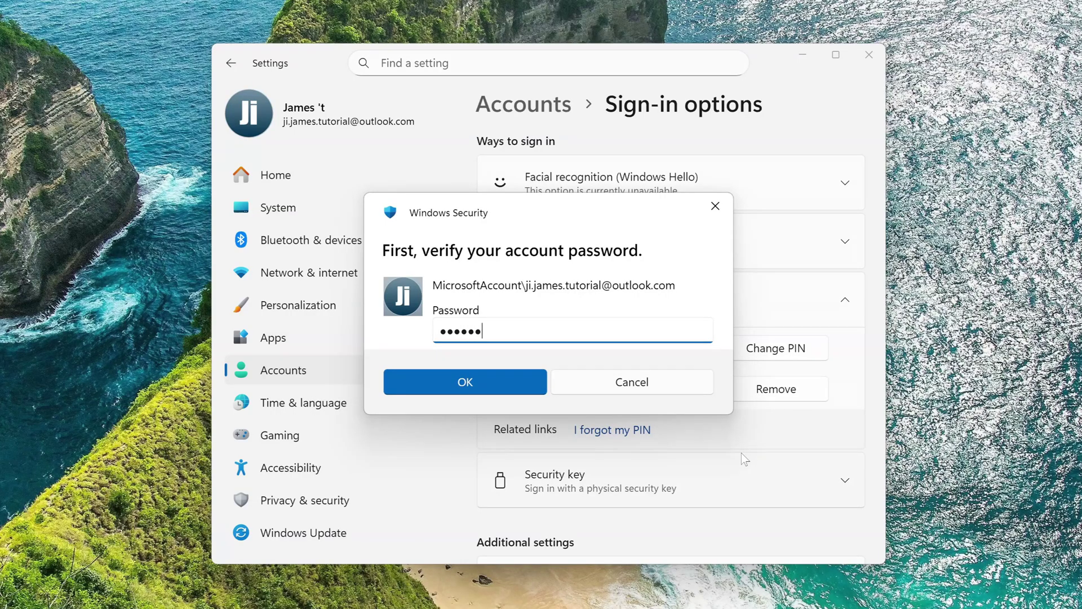
pyautogui.write('•••••••••••')
pyautogui.click(509, 378)
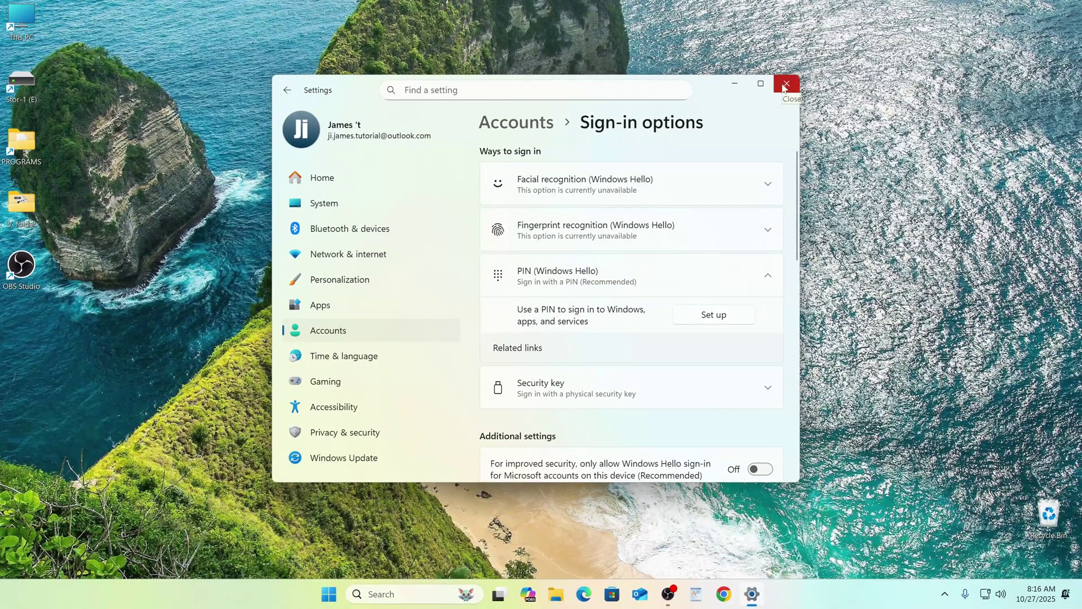
# Close Settings and run netplwiz from the Run dialog to bring up User Accounts
pyautogui.click(784, 87)
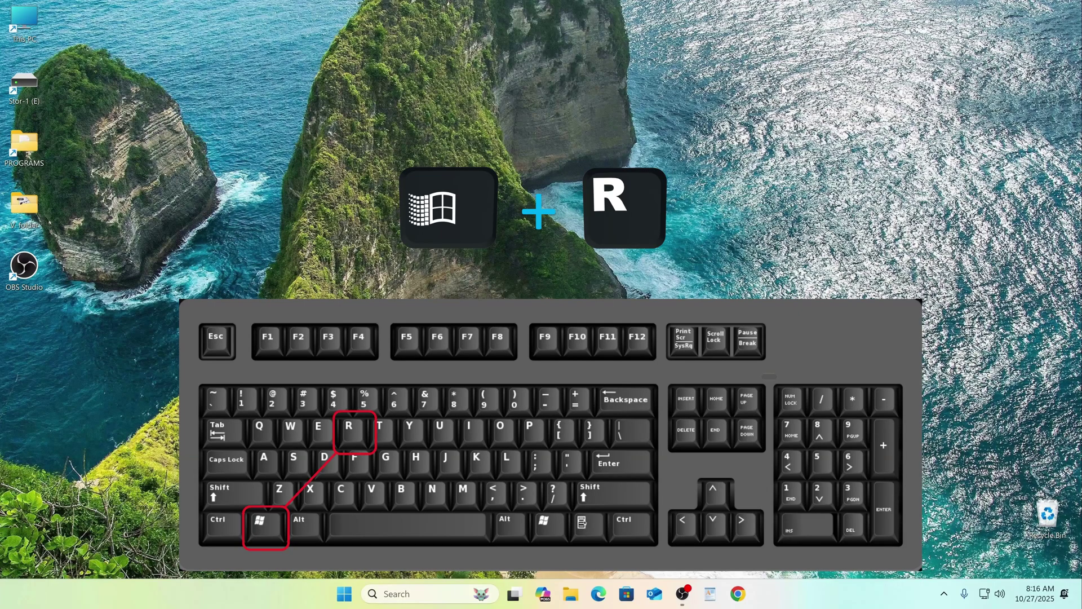
pyautogui.press('super+r')
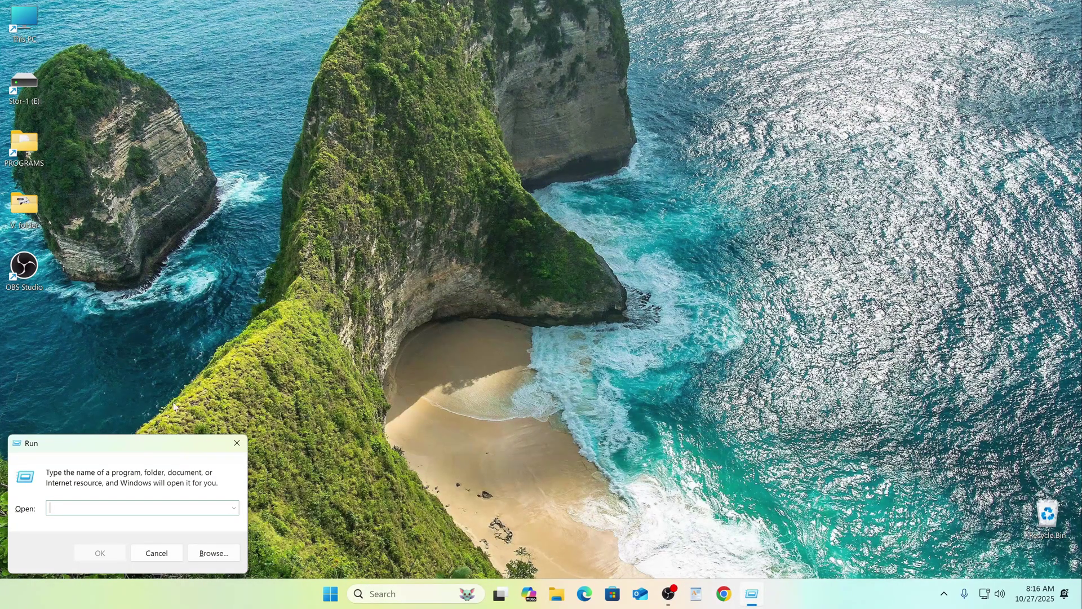
pyautogui.moveTo(161, 443); pyautogui.dragTo(562, 132)
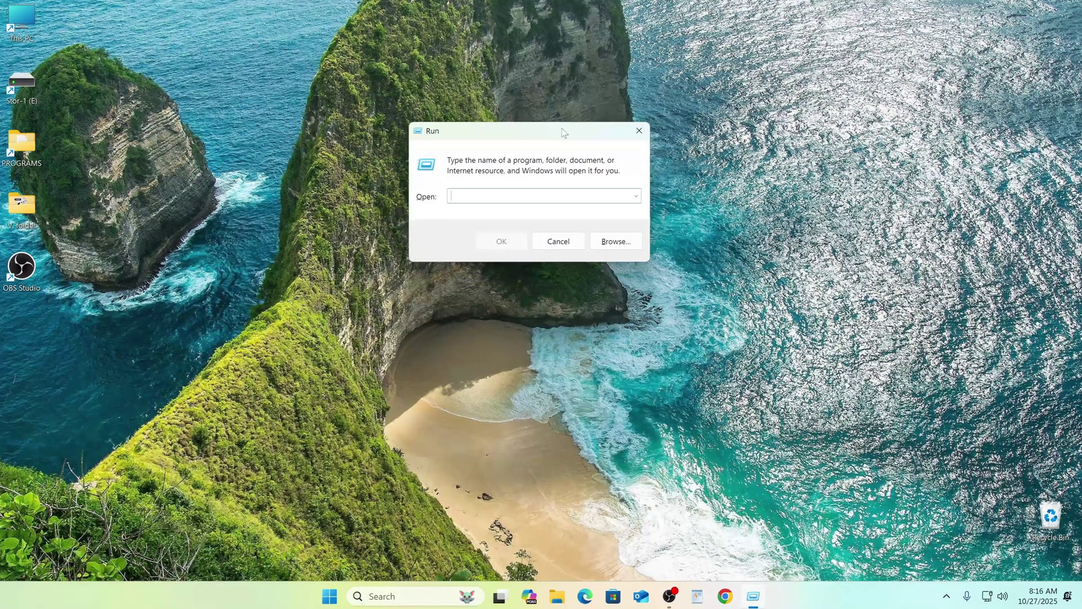
pyautogui.write('netplwiz')
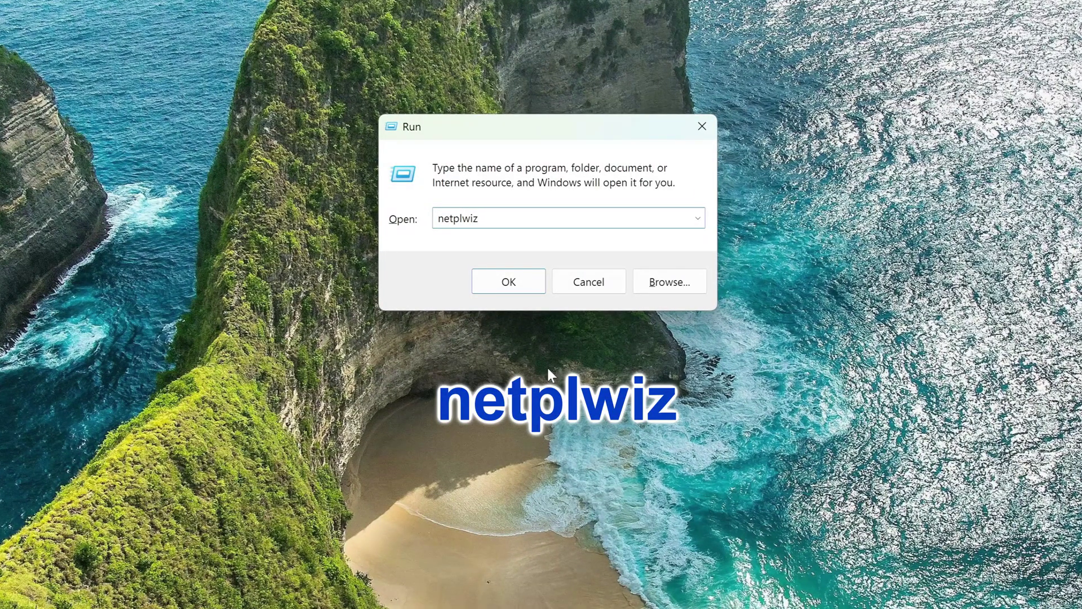
pyautogui.click(525, 293)
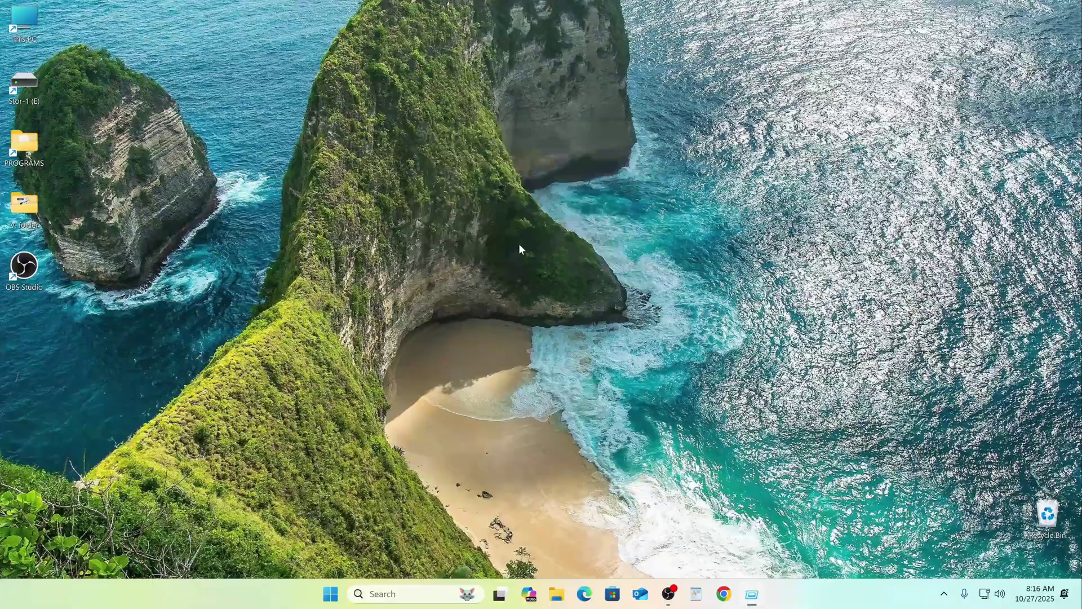
pyautogui.moveTo(185, 30); pyautogui.dragTo(563, 72)
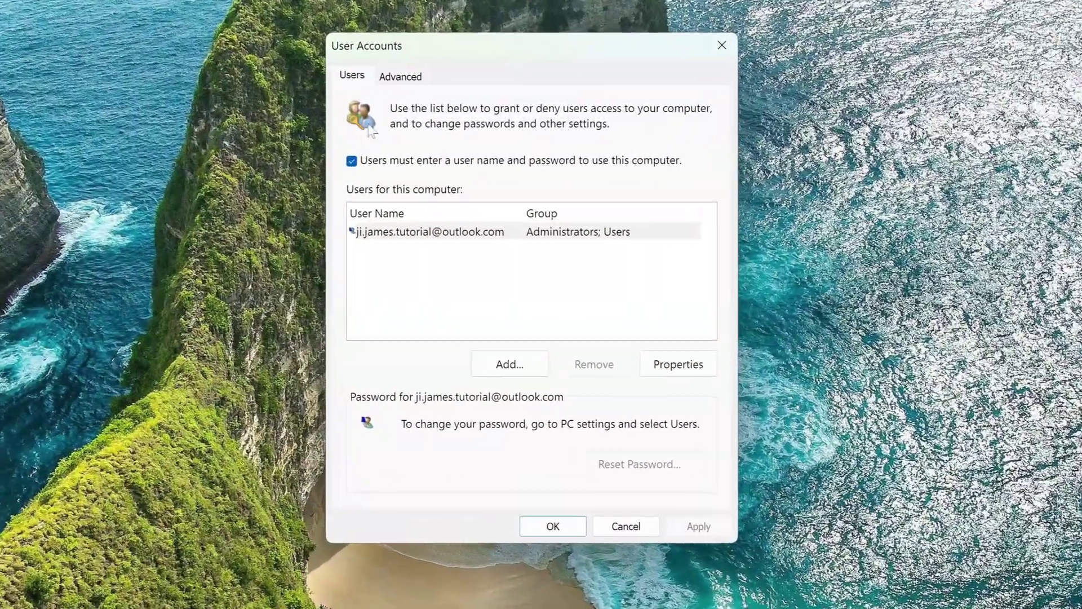
# Untick 'Users must enter a user name and password' and save the account password for automatic sign-in
pyautogui.click(416, 144)
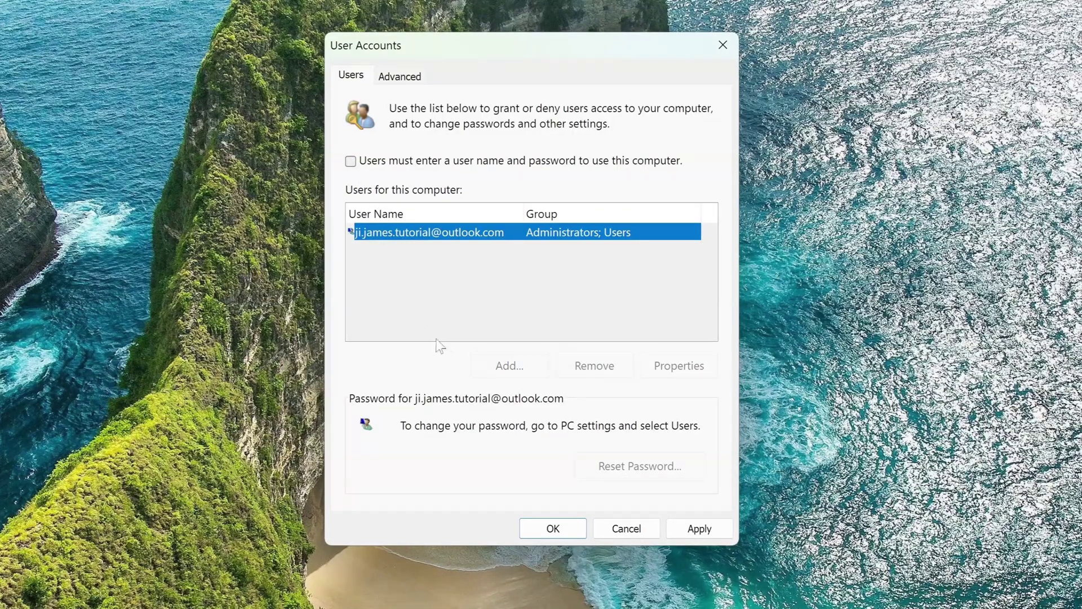
pyautogui.click(698, 528)
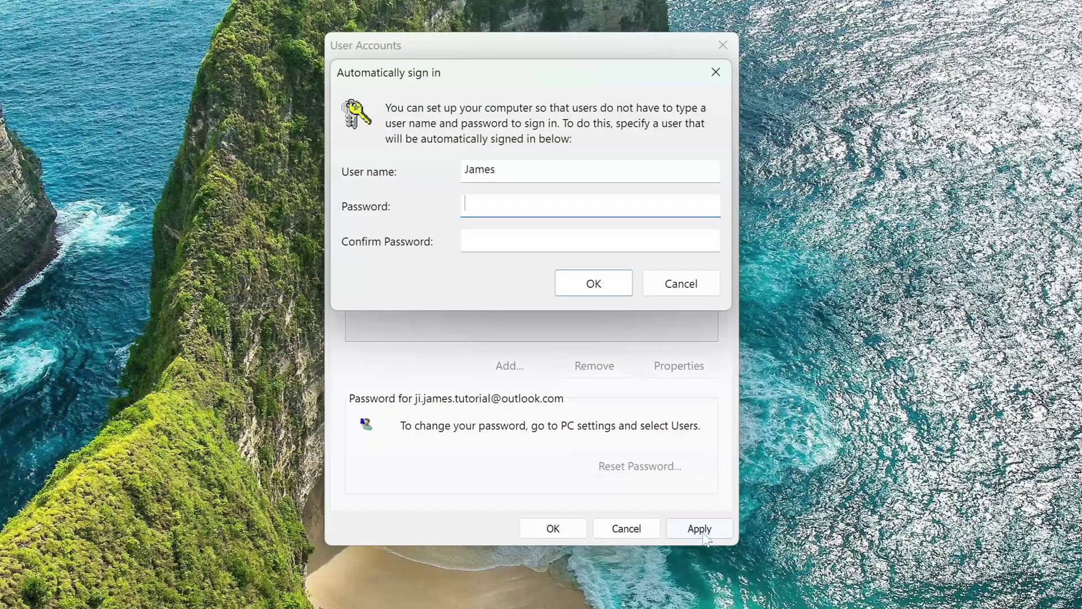
pyautogui.write('•••••••••••••••')
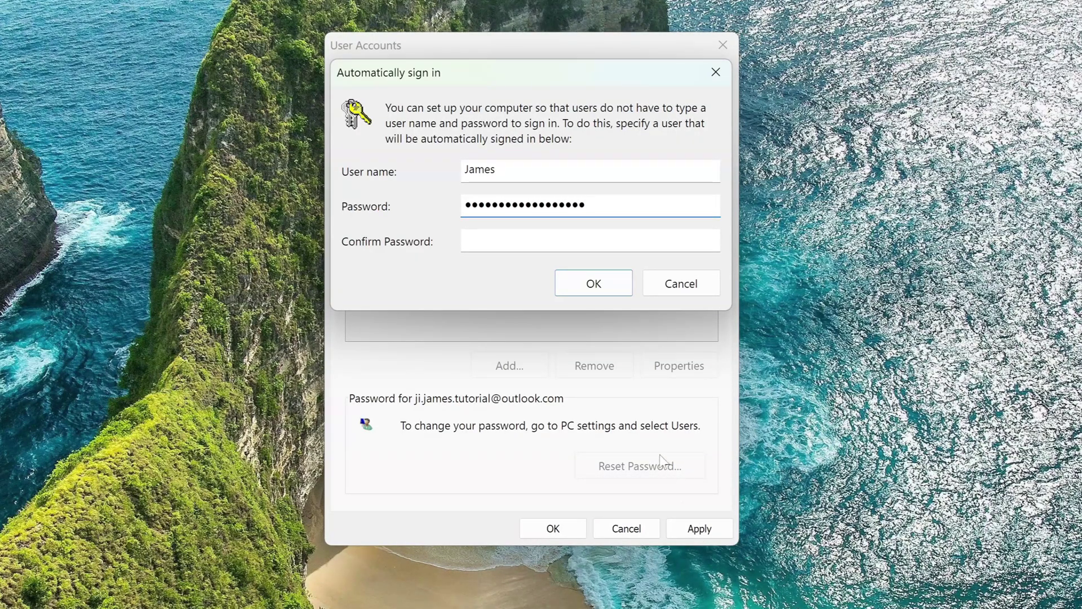
pyautogui.press('Tab')
pyautogui.write('••••••••••••••••••')
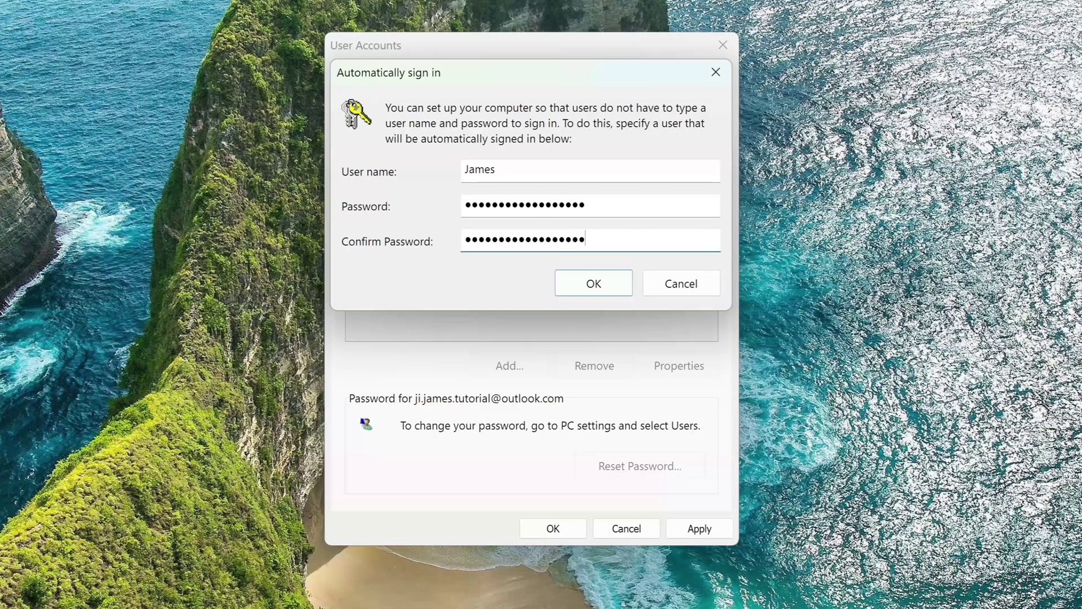
pyautogui.click(593, 283)
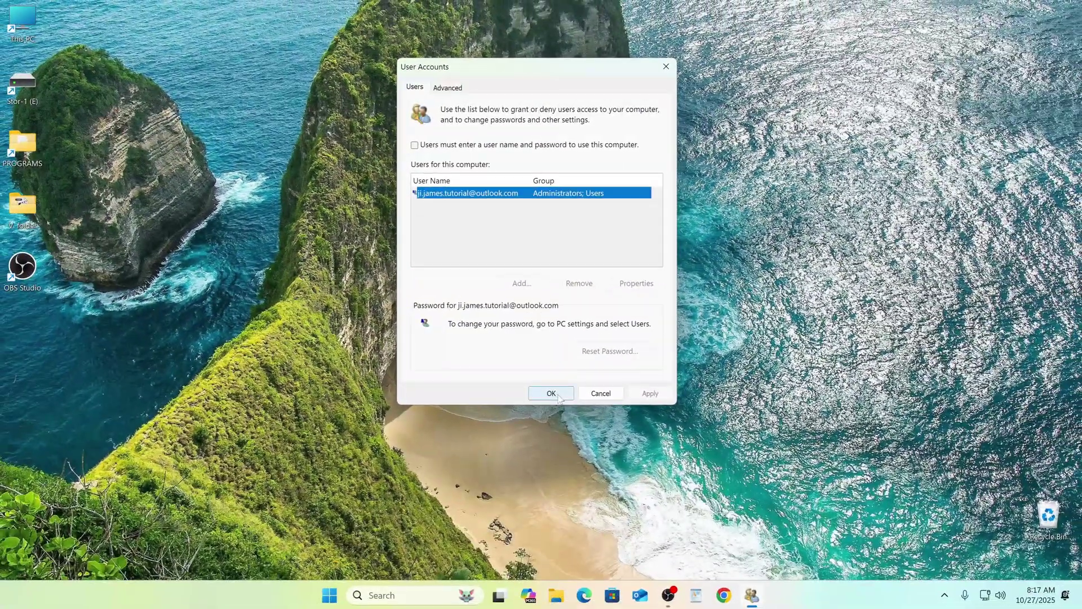
pyautogui.click(551, 395)
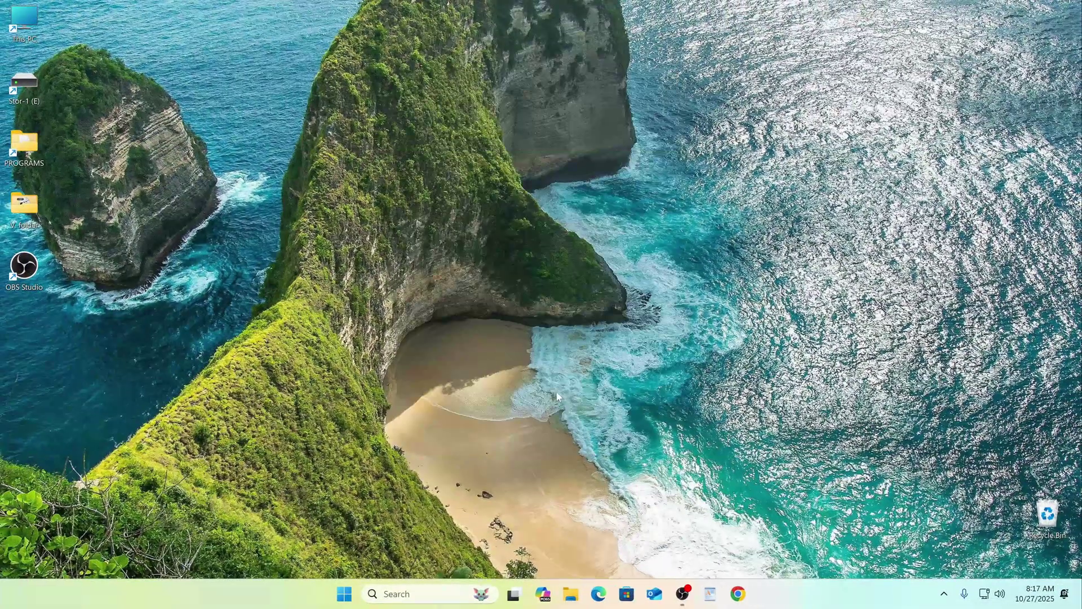
pyautogui.rightClick(346, 592)
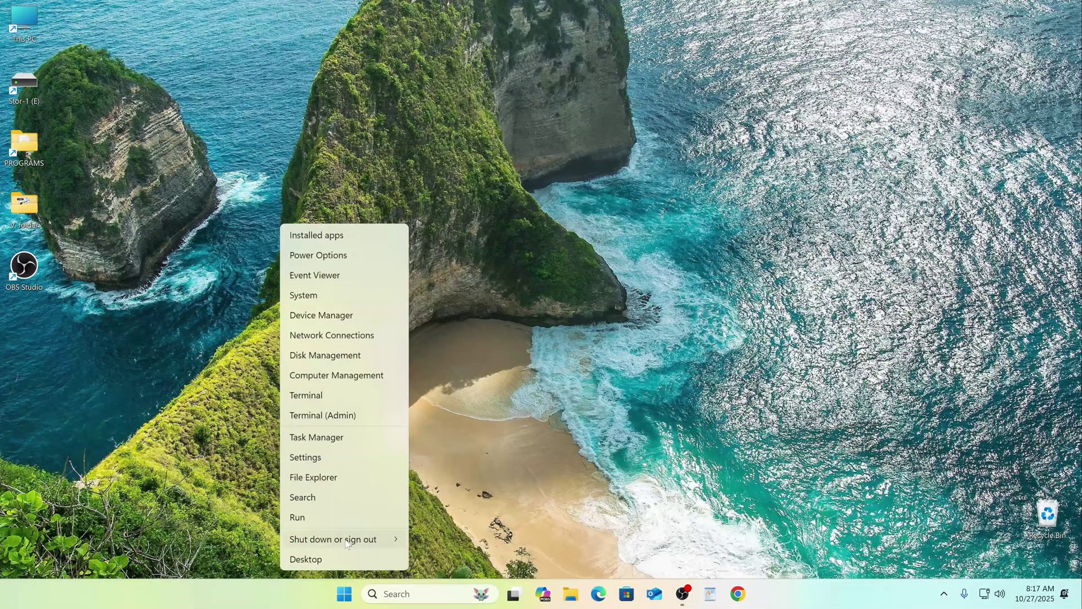
# Restart the PC from the Start button's Shut down or sign out menu
pyautogui.moveTo(346, 543)
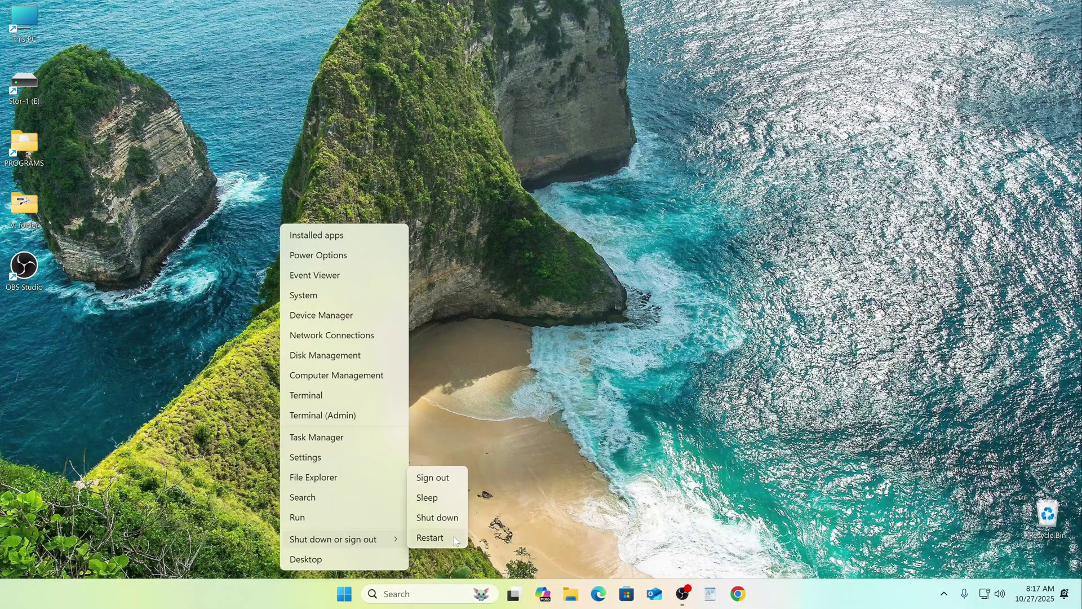
pyautogui.click(455, 538)
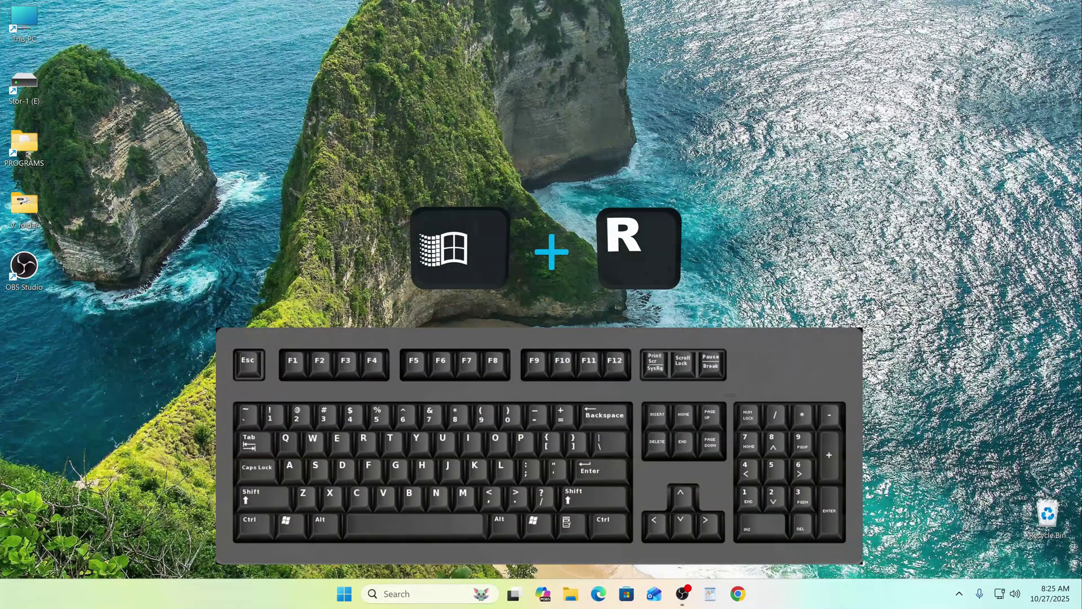
# Run netplwiz again, re-tick 'Users must enter a user name and password', apply and close
pyautogui.press('super+r')
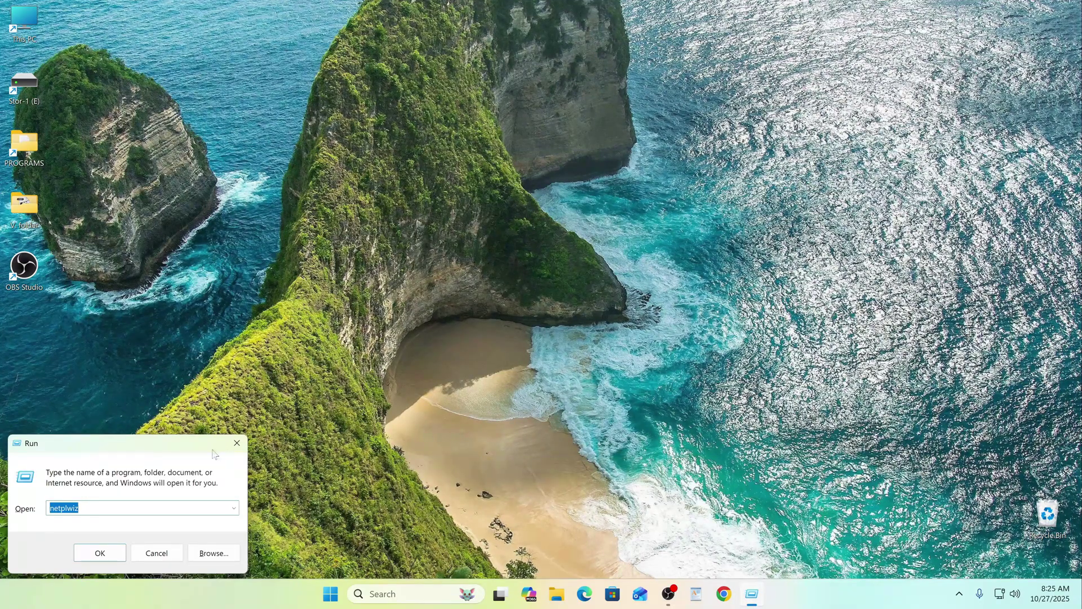
pyautogui.moveTo(141, 447); pyautogui.dragTo(557, 137)
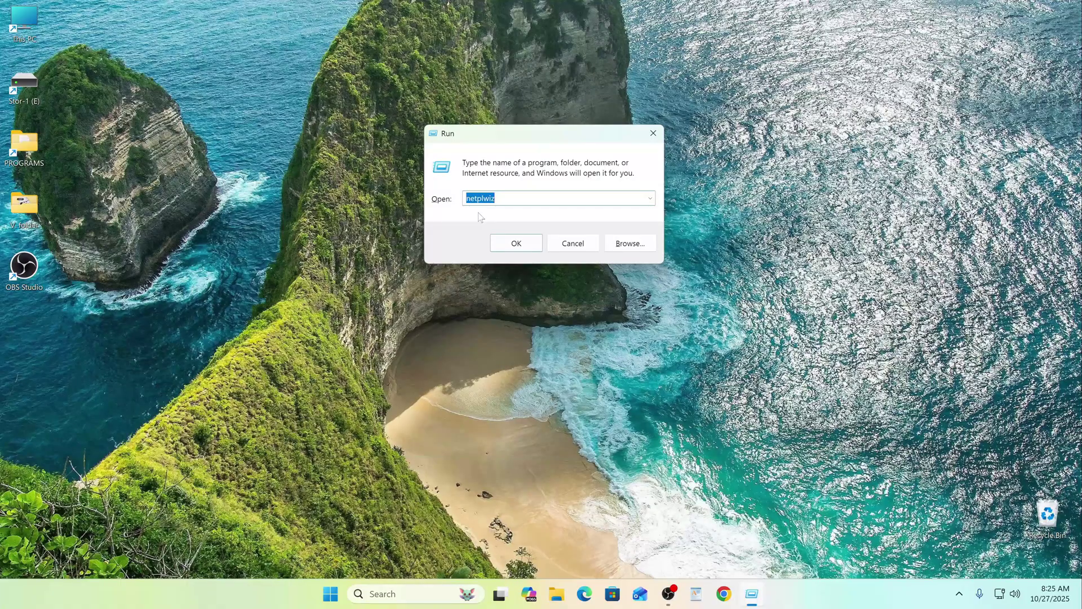
pyautogui.click(527, 246)
pyautogui.moveTo(277, 111); pyautogui.dragTo(551, 83)
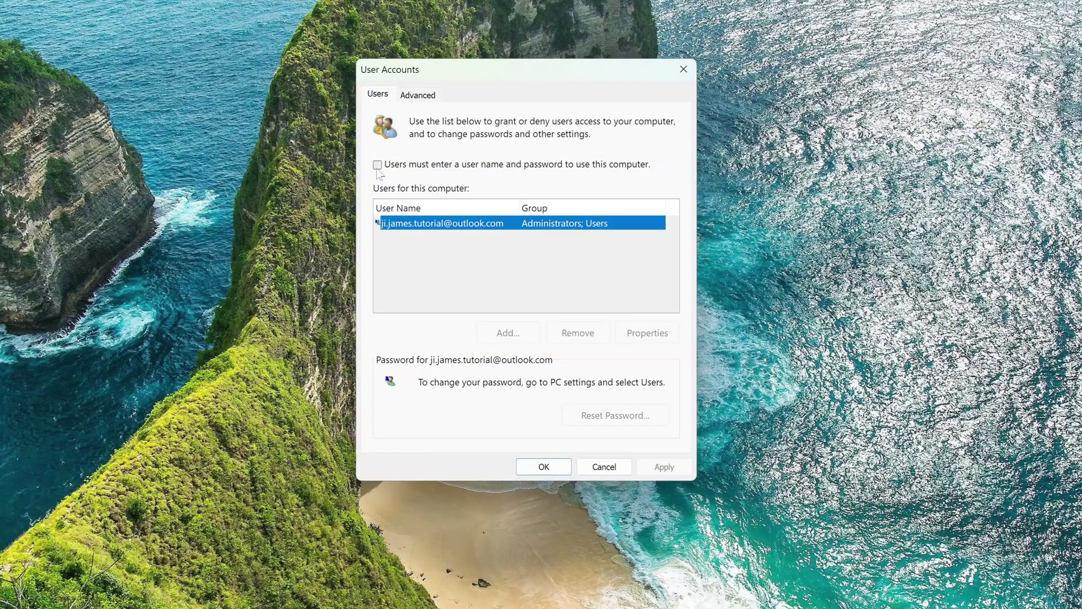
pyautogui.click(377, 165)
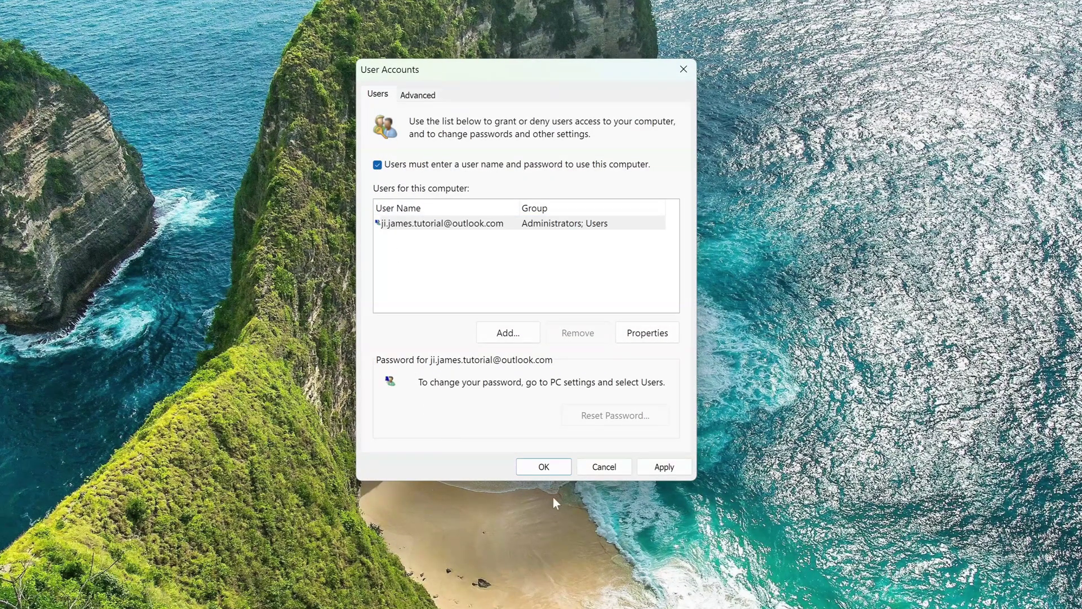
pyautogui.click(646, 472)
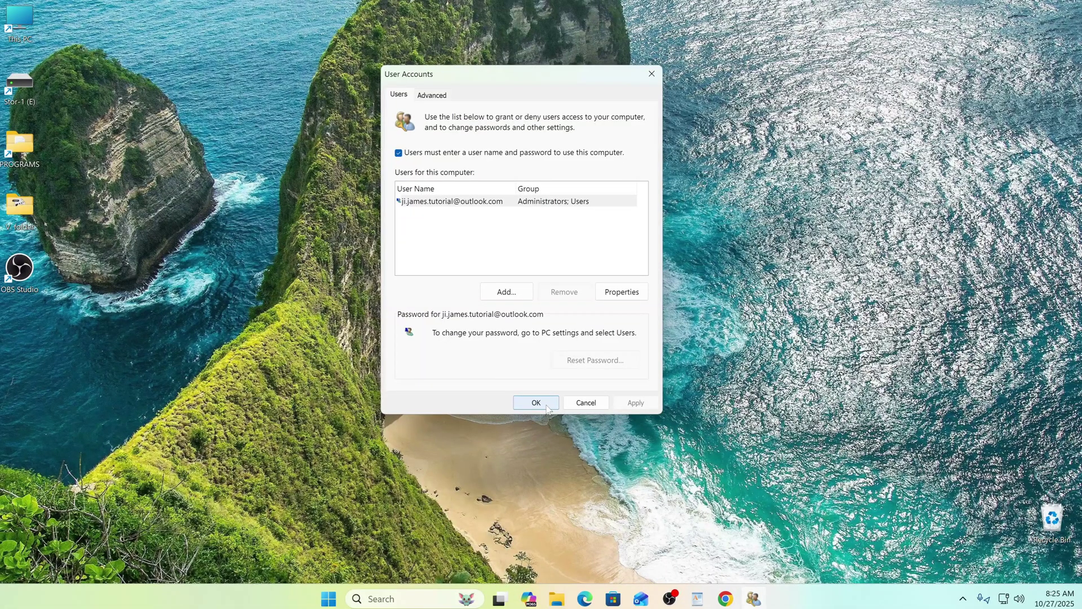
pyautogui.click(547, 408)
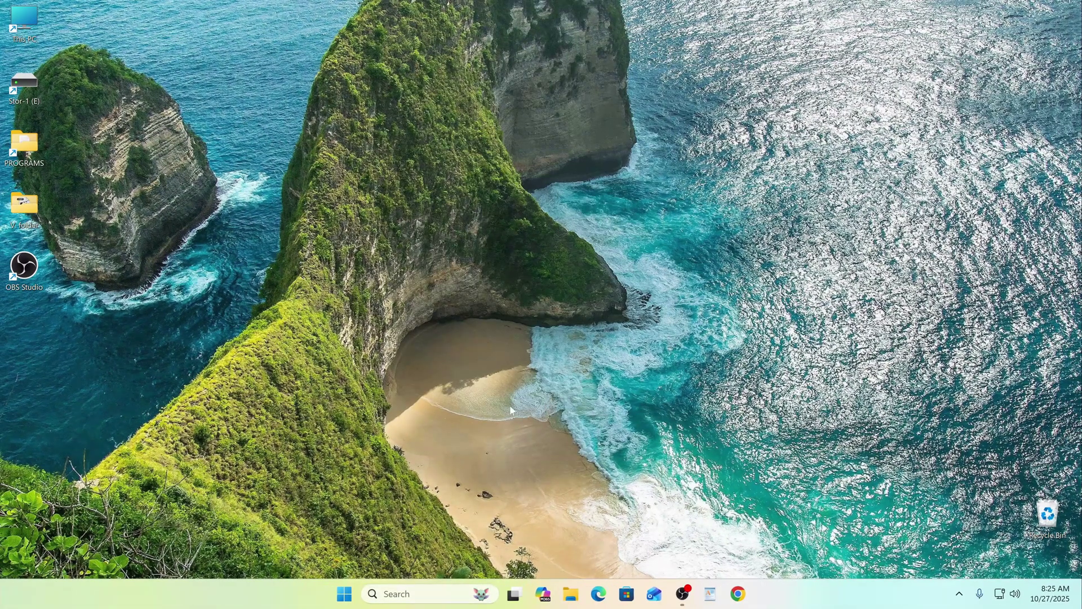
# Navigate to Settings > Accounts > Sign-in options and expand the PIN (Windows Hello) entry
pyautogui.click(344, 593)
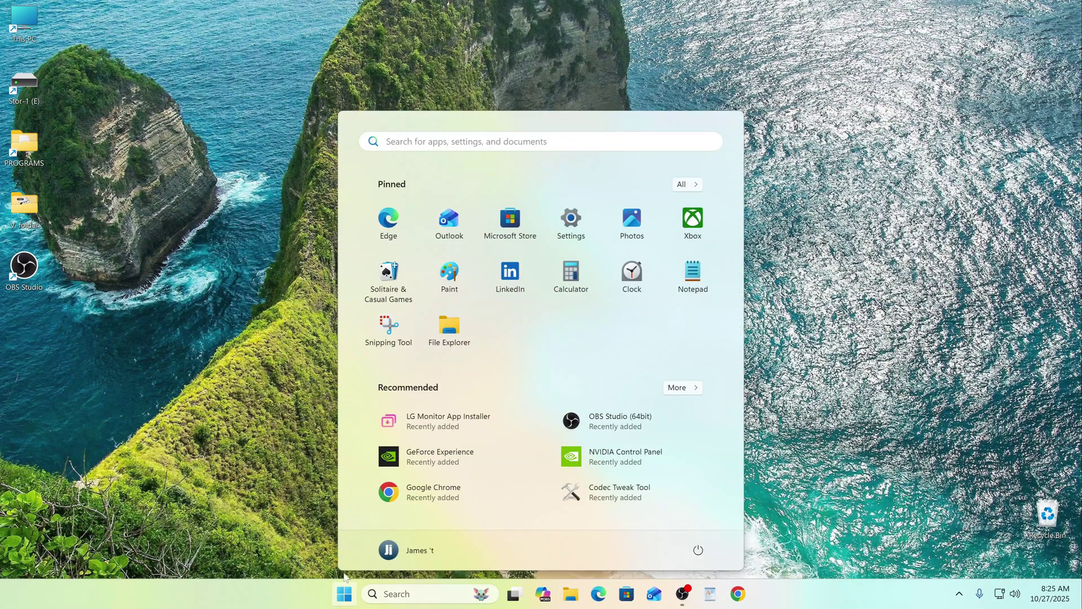
pyautogui.click(567, 226)
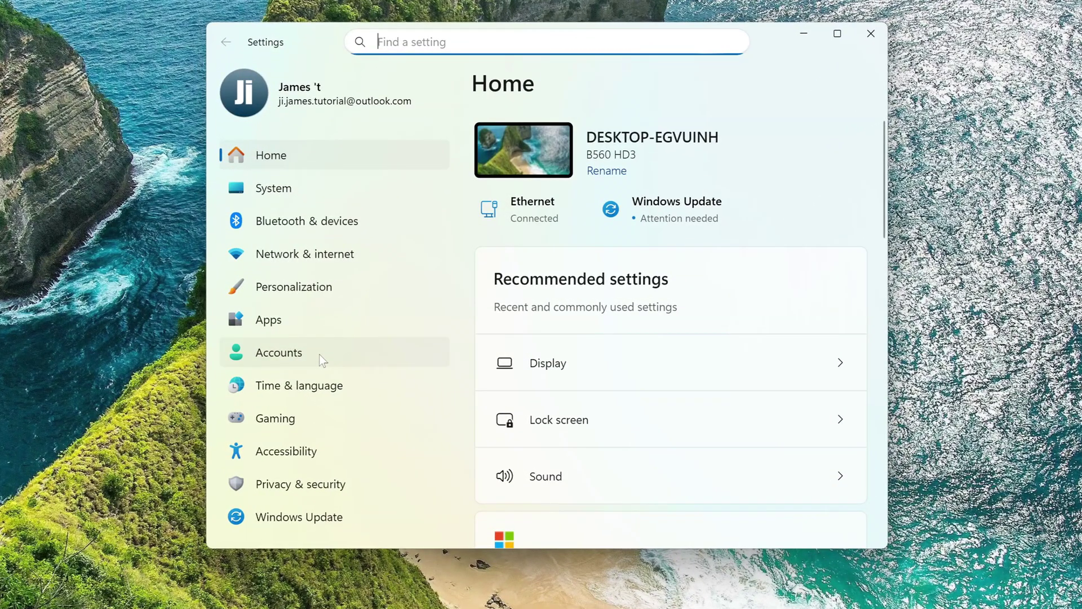
pyautogui.click(323, 361)
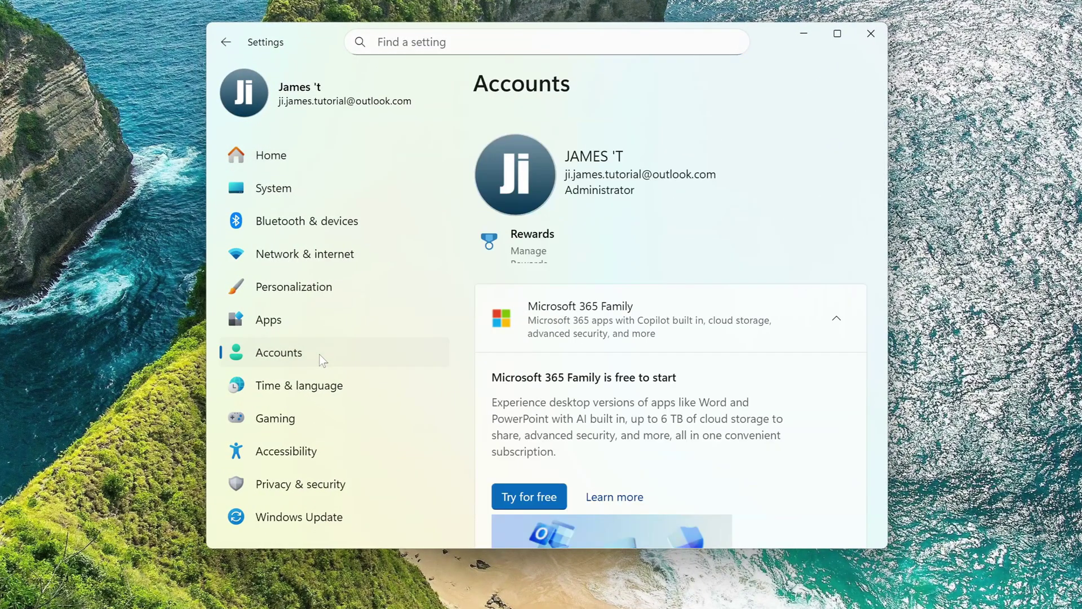
pyautogui.scroll(-2, 527, 369)
pyautogui.scroll(-6, 527, 369)
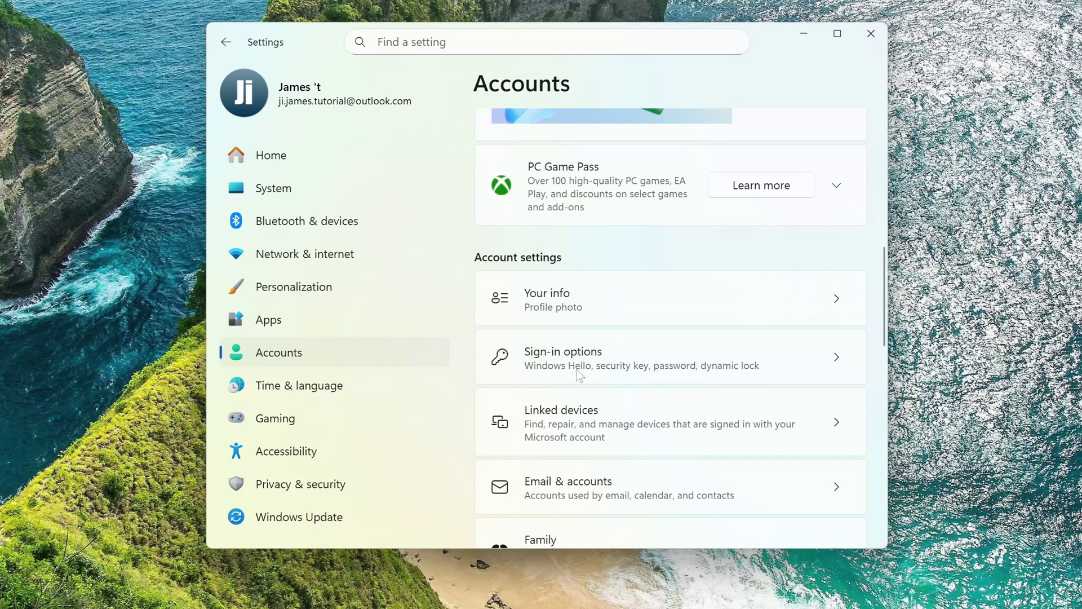
pyautogui.click(575, 373)
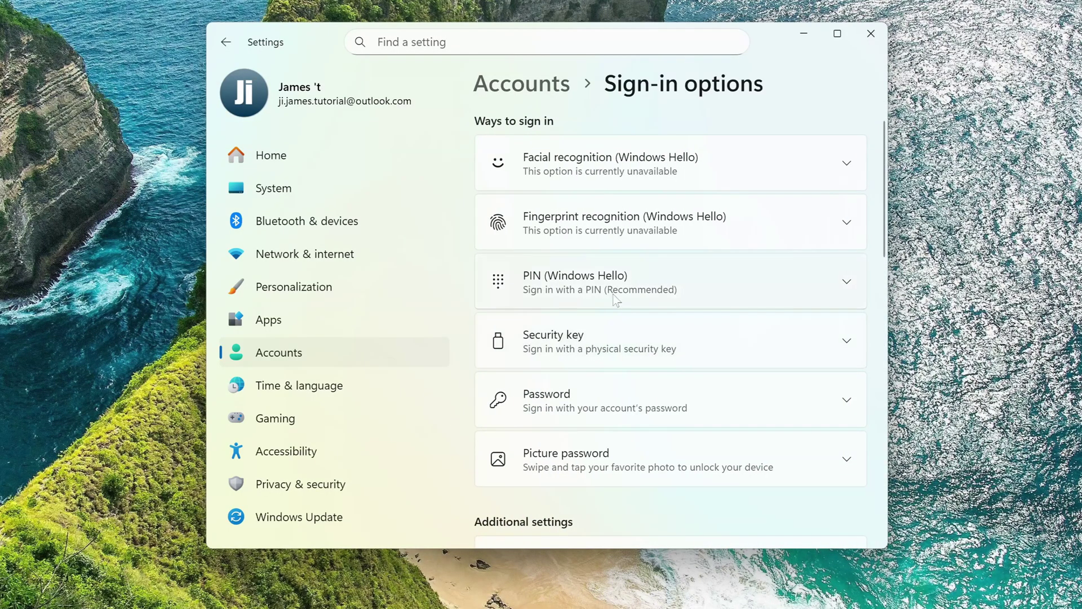
pyautogui.click(632, 290)
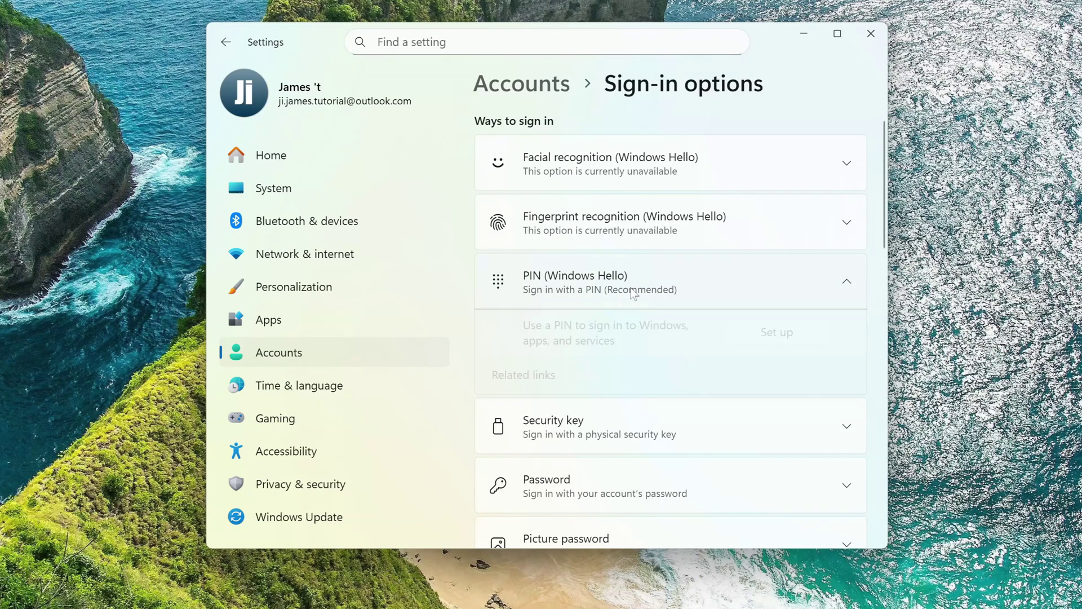
# Set up a new Windows Hello PIN, confirm and save it, then close Settings
pyautogui.click(755, 337)
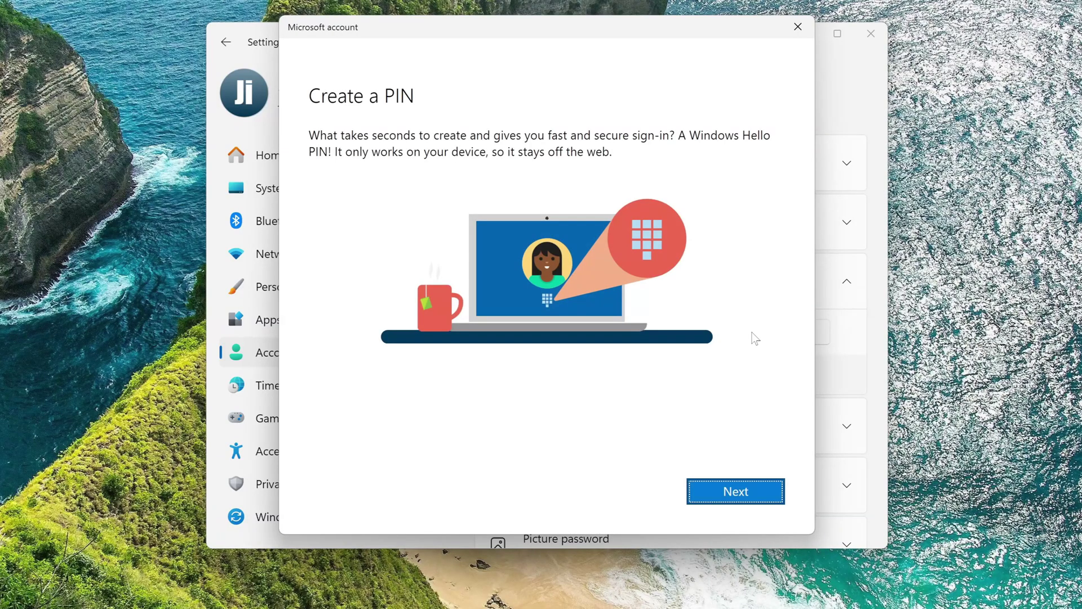
pyautogui.click(706, 499)
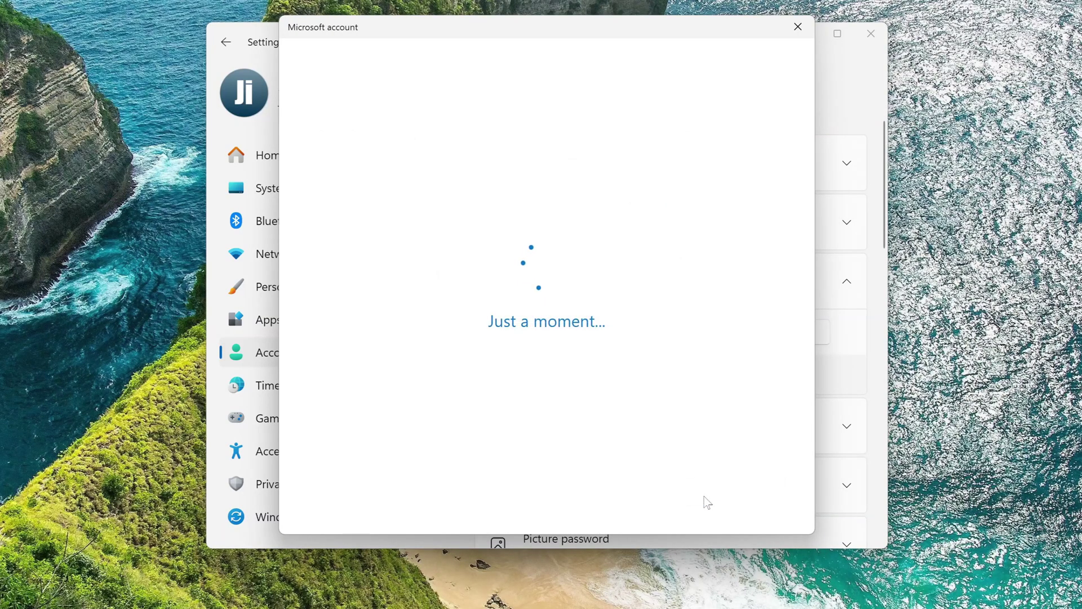
pyautogui.write('123')
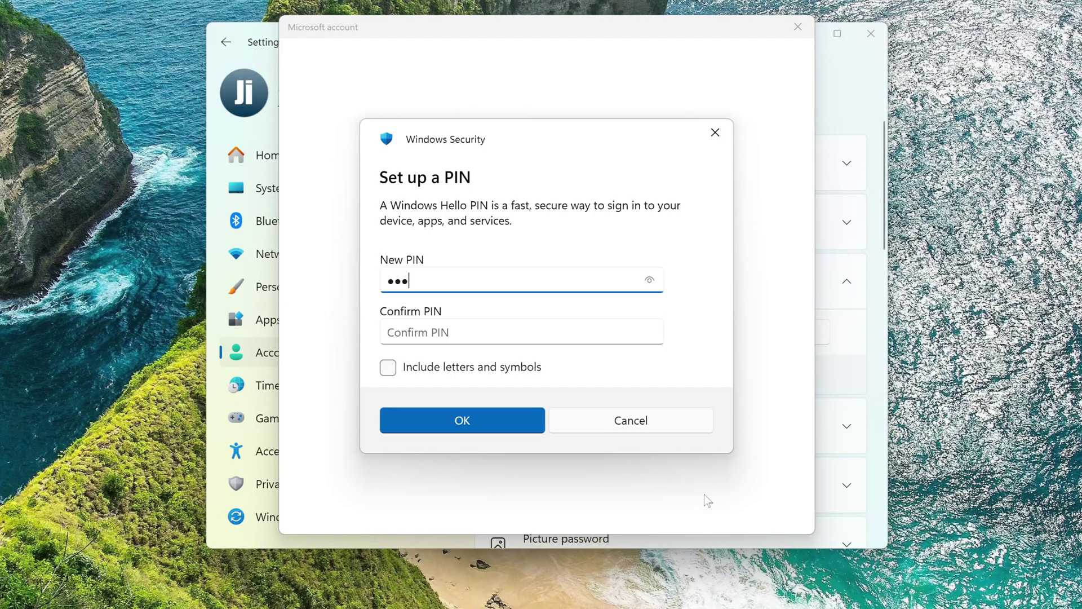
pyautogui.click(563, 335)
pyautogui.write('123')
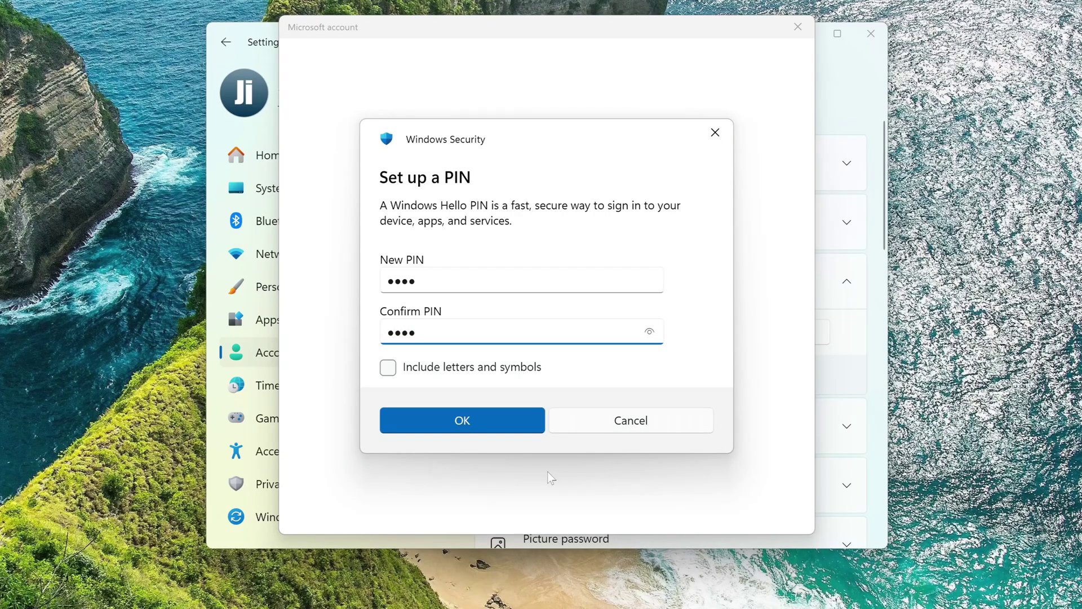
pyautogui.click(482, 426)
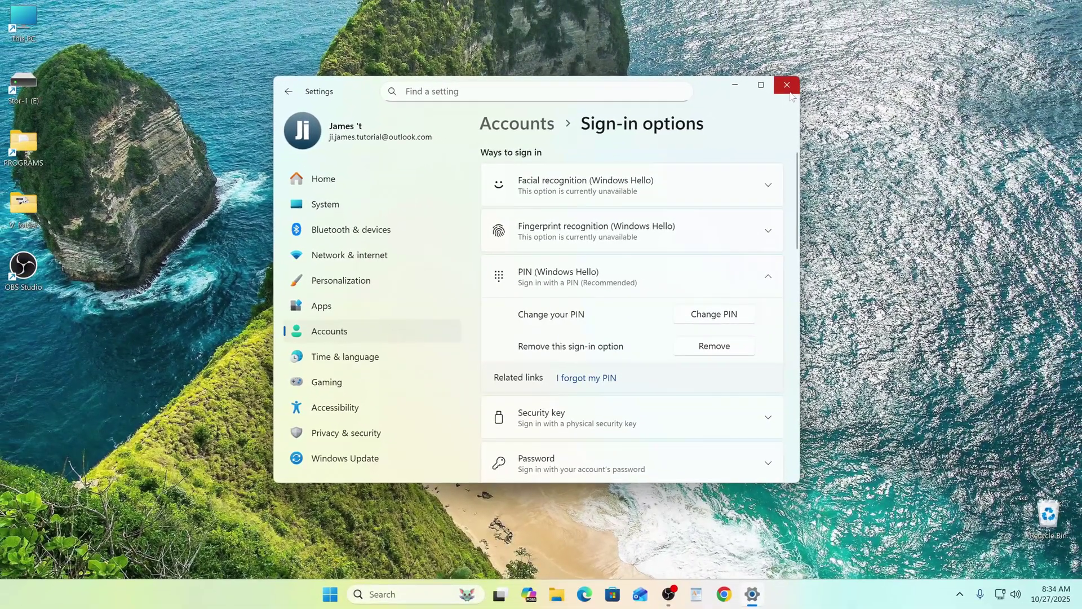
pyautogui.click(871, 33)
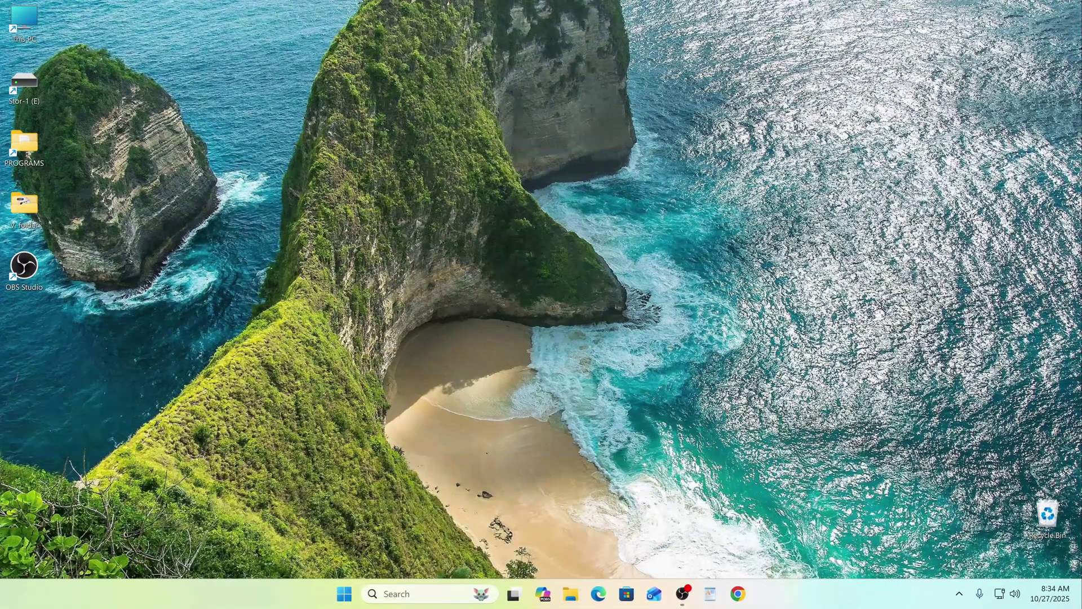
# Restart the PC from the Start quick-links menu and sign in by entering the new PIN
pyautogui.rightClick(344, 593)
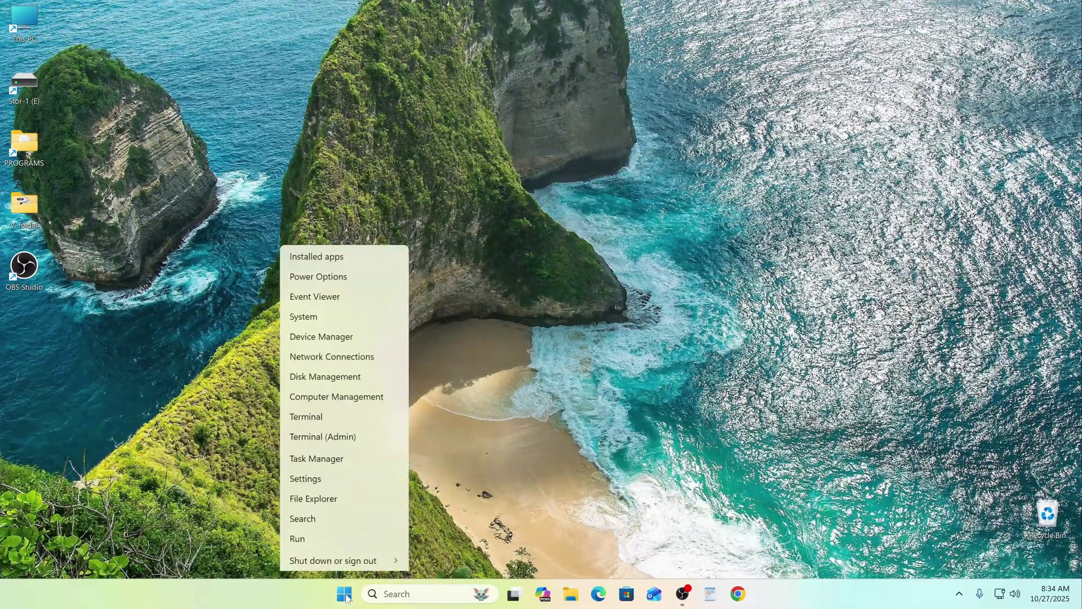
pyautogui.moveTo(354, 543)
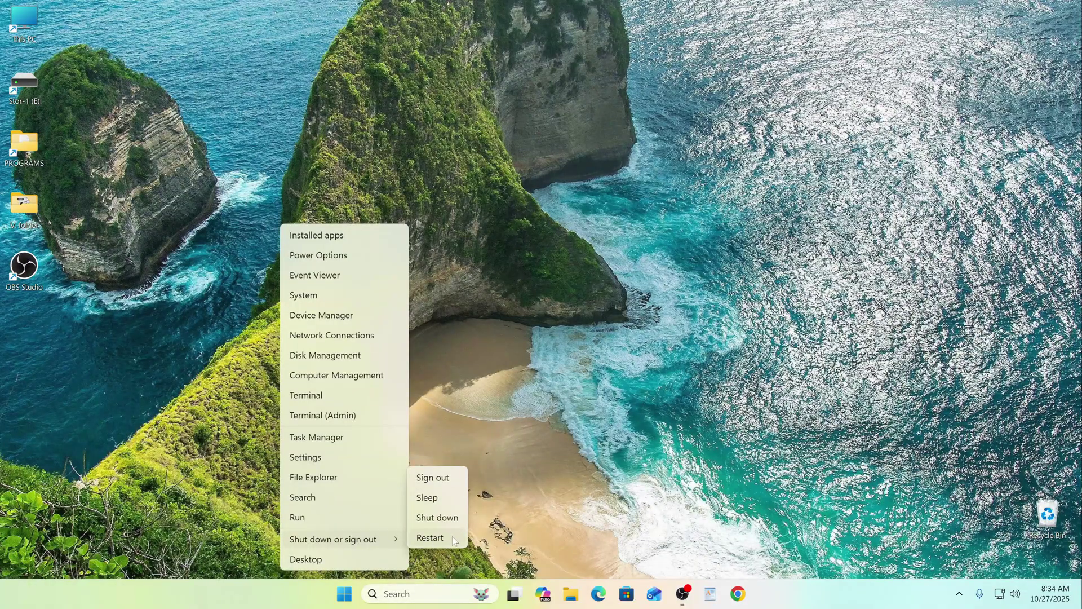
pyautogui.click(452, 536)
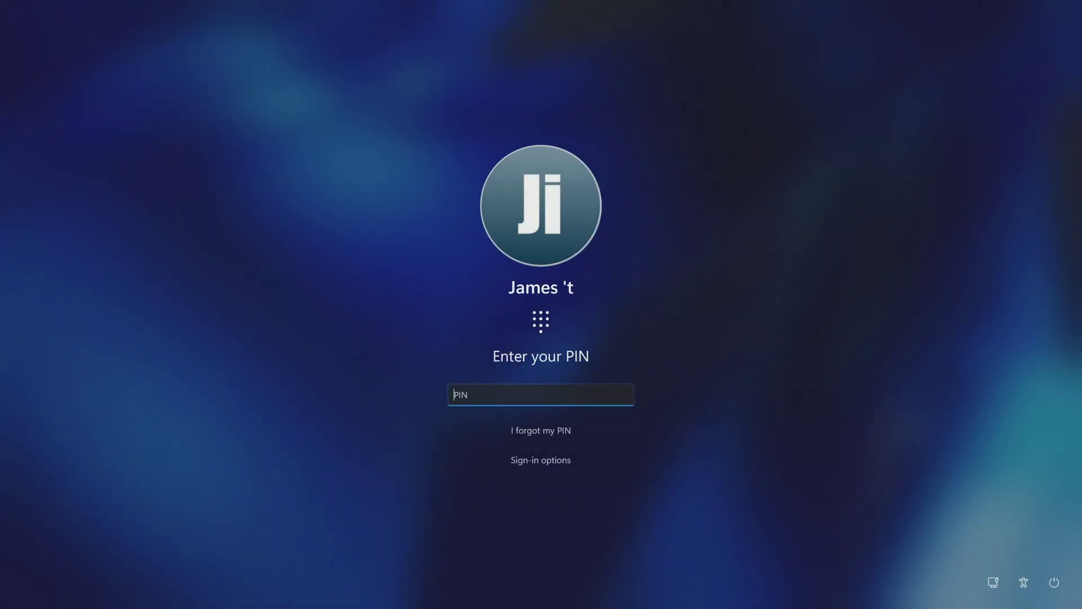
pyautogui.write('••••')
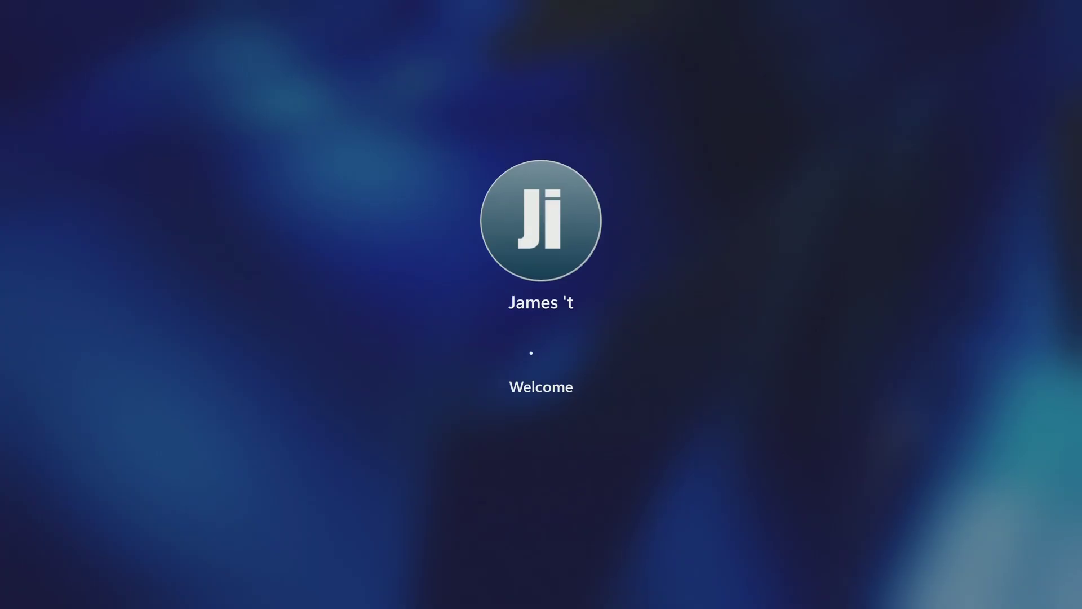